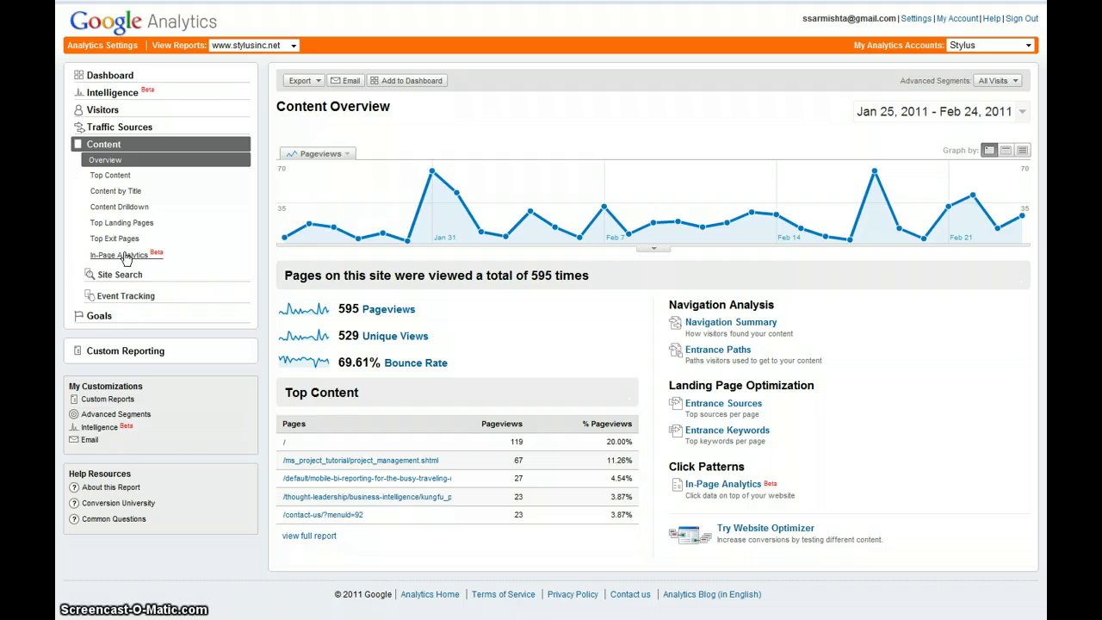
- Open the In-Page Analytics report and view the click details for the site's logo, About Us and Contact Us links
click(120, 256)
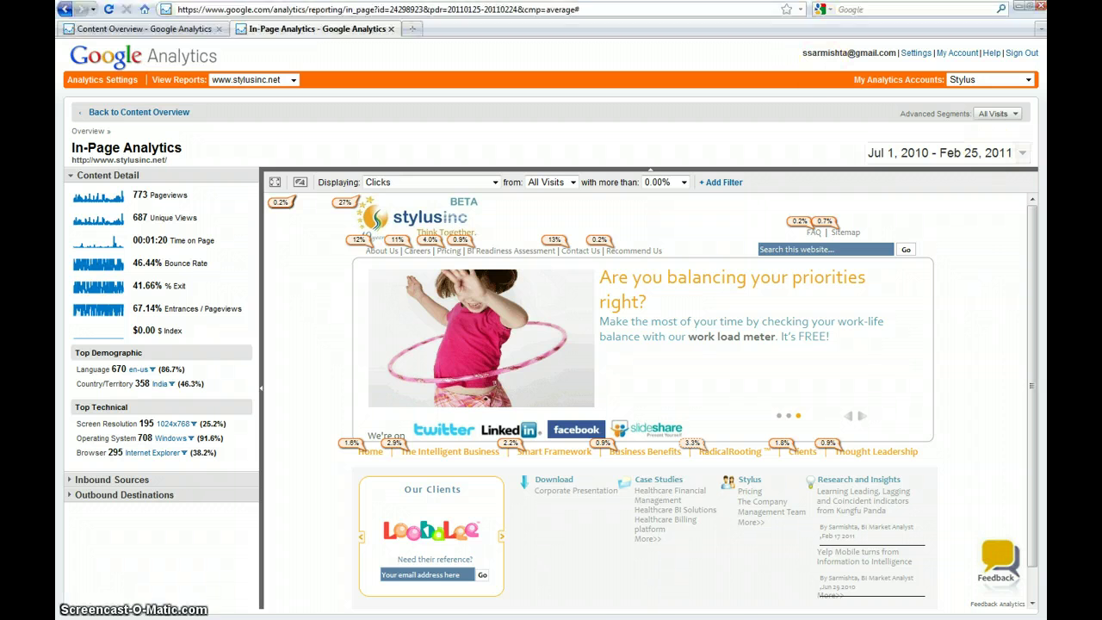
mouse_move(600, 207)
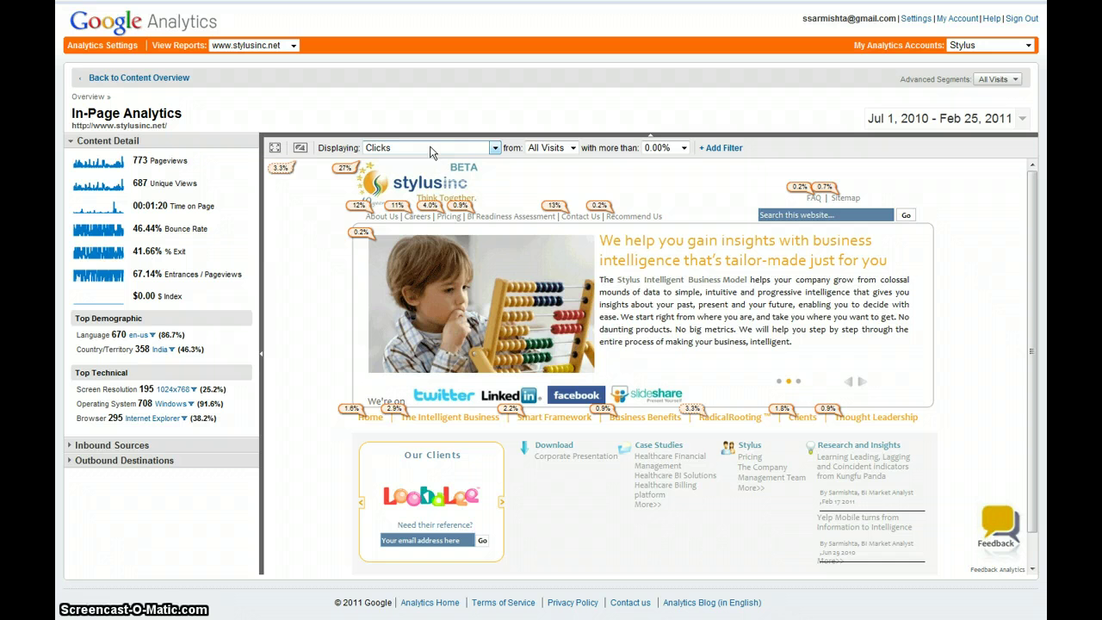
mouse_move(345, 168)
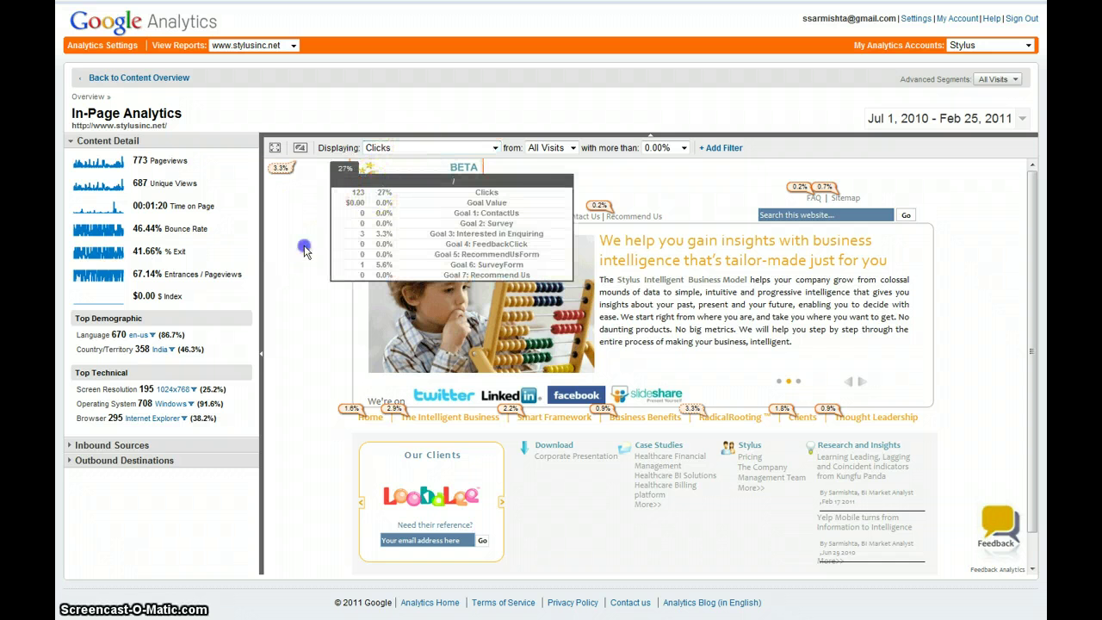
mouse_move(347, 218)
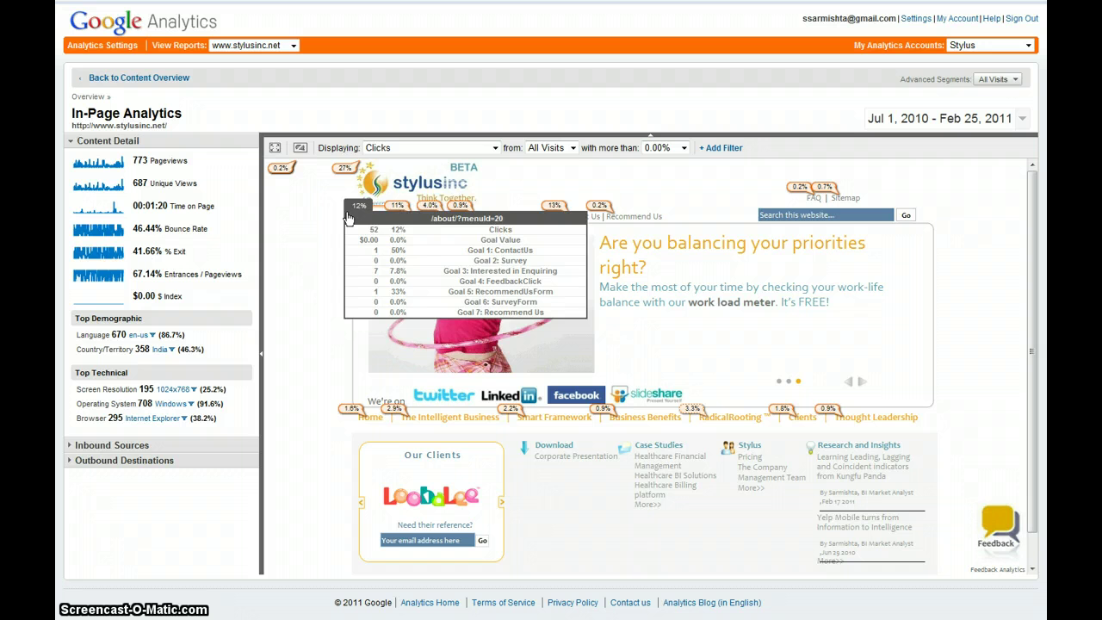
mouse_move(553, 211)
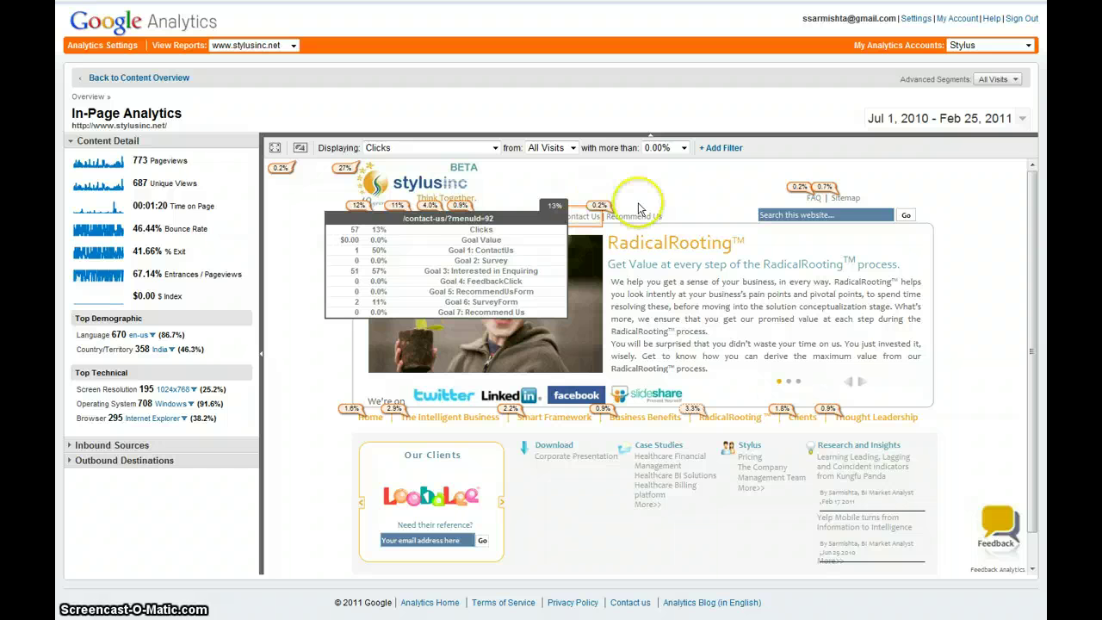
click(689, 175)
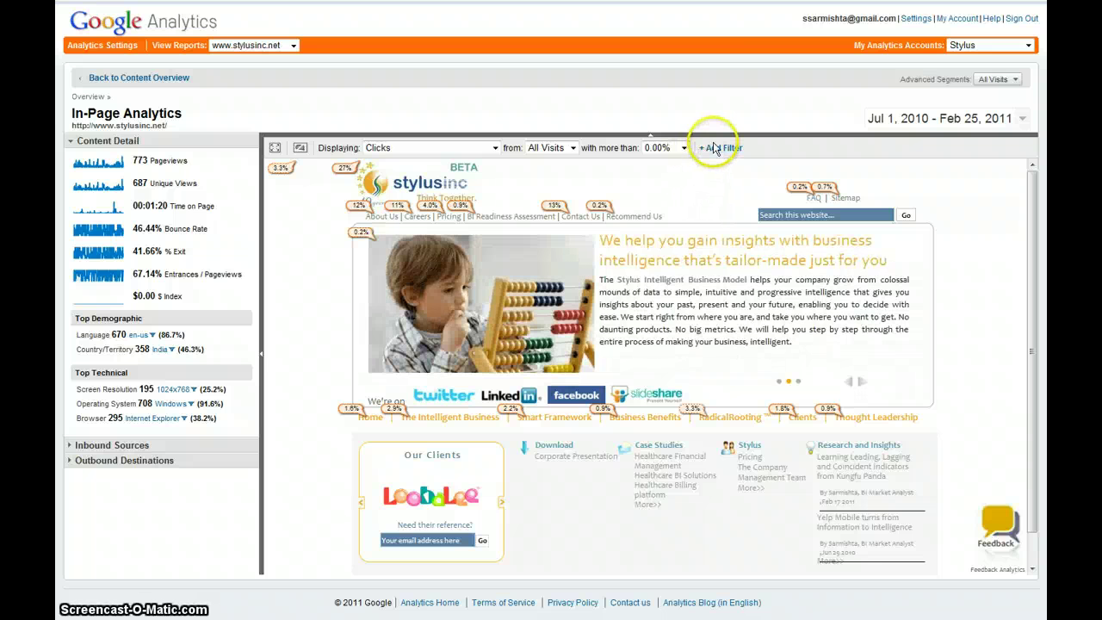
- Apply a filter to the report where Country/Territory matches exactly United States
click(720, 148)
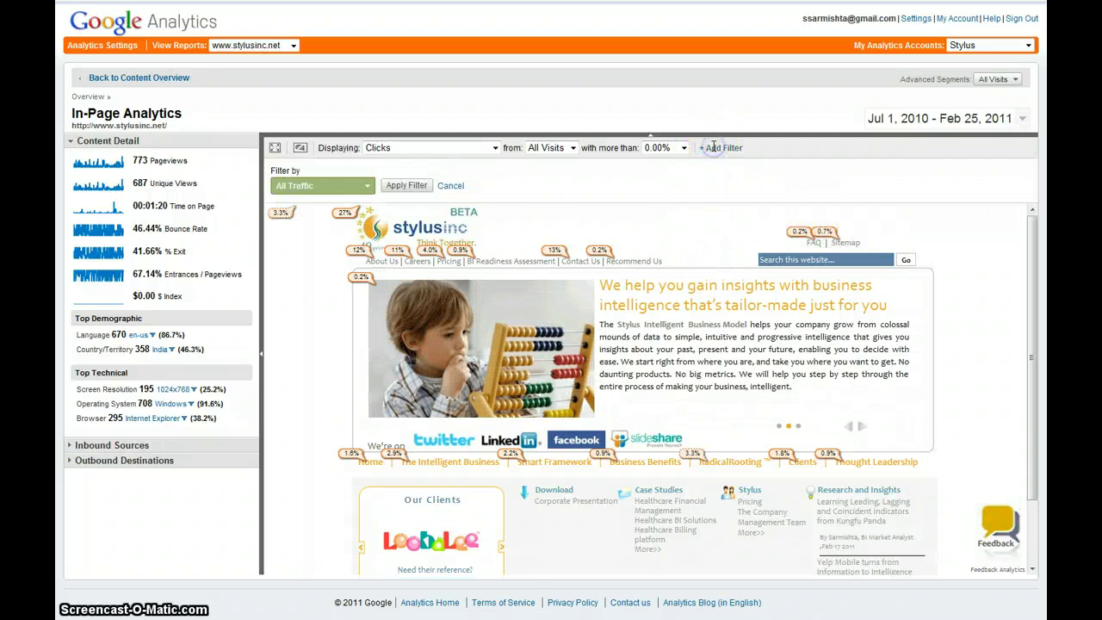
click(349, 185)
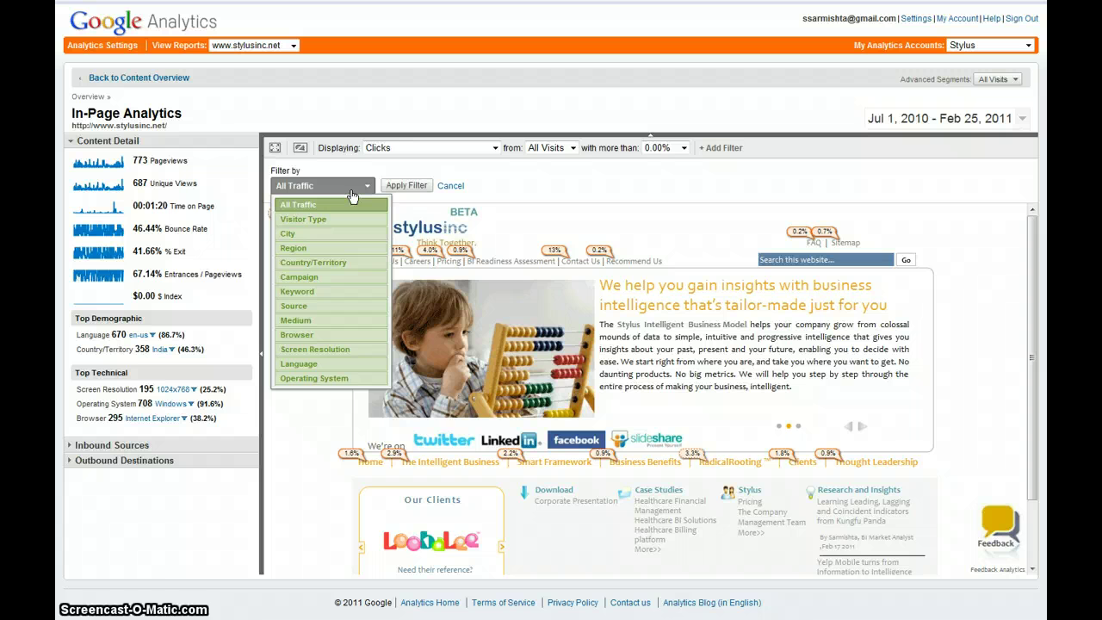
click(321, 263)
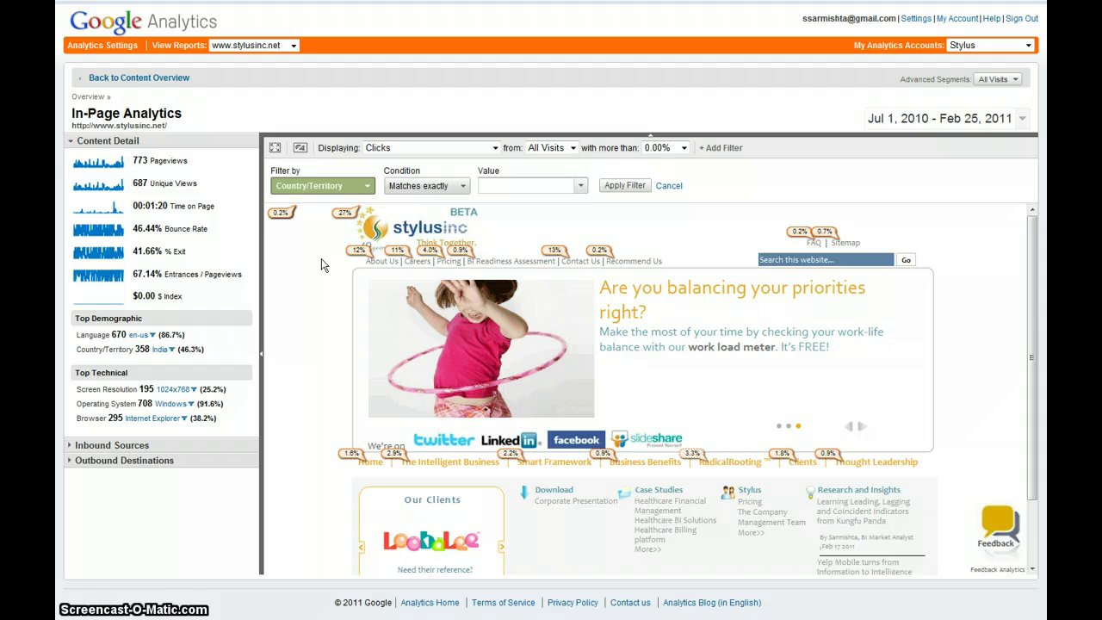
click(580, 186)
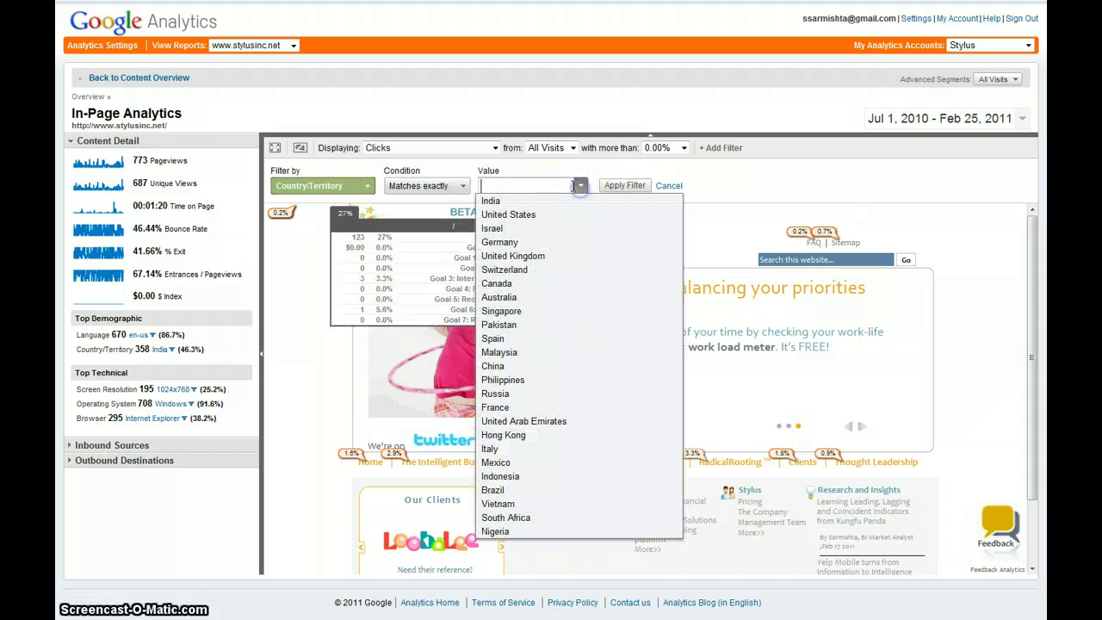
click(510, 216)
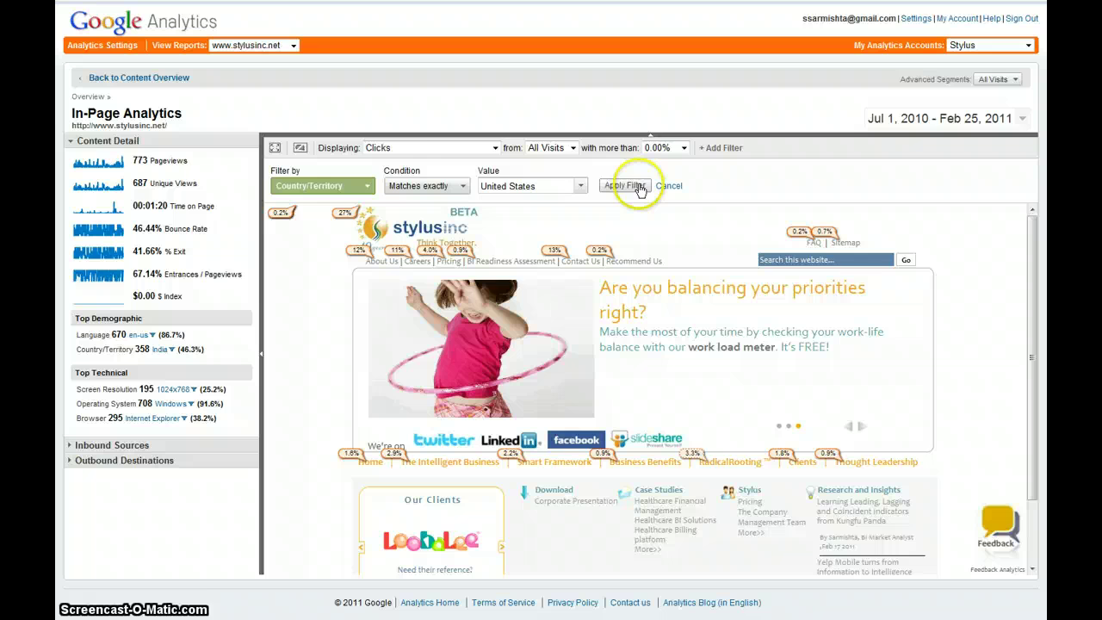
click(637, 186)
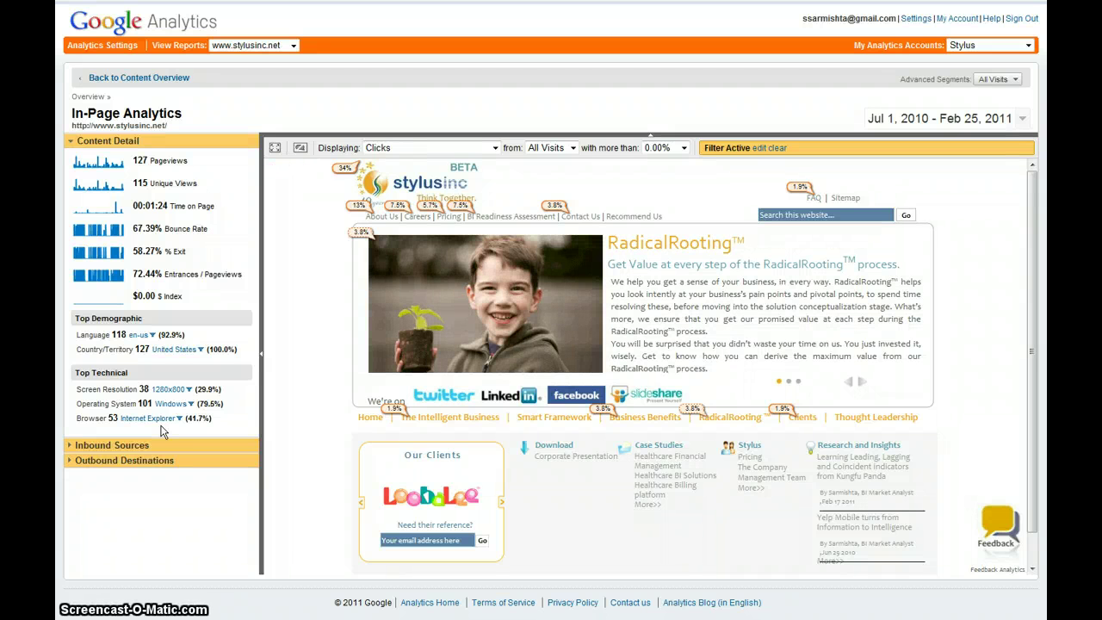
- Expand the Inbound Sources section and look through the paths that lead to the home page
click(82, 446)
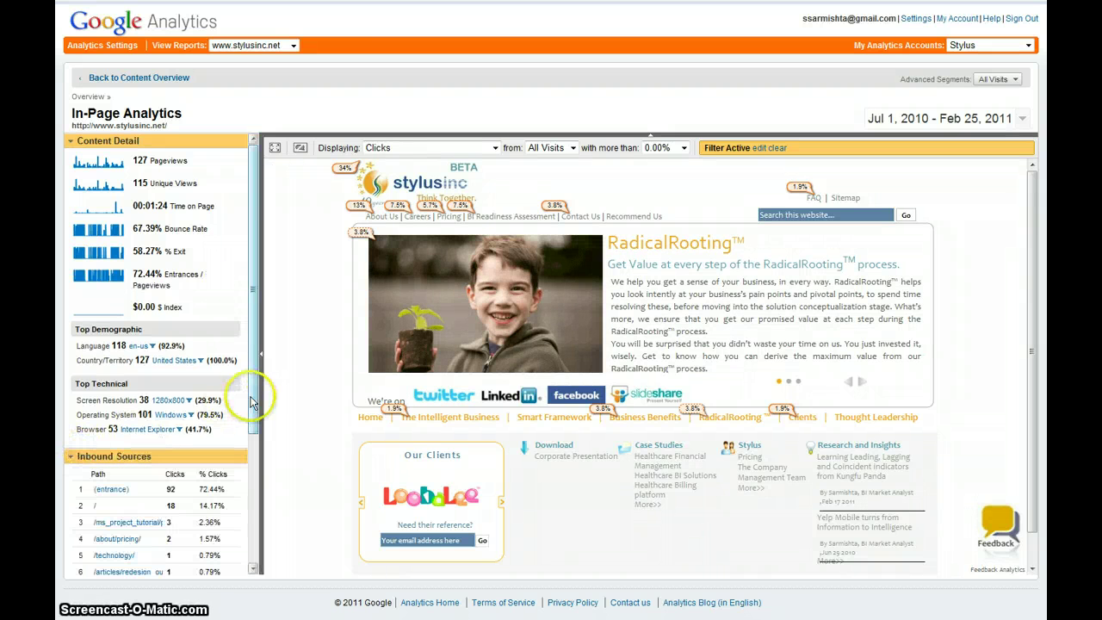
drag(254, 396, 237, 536)
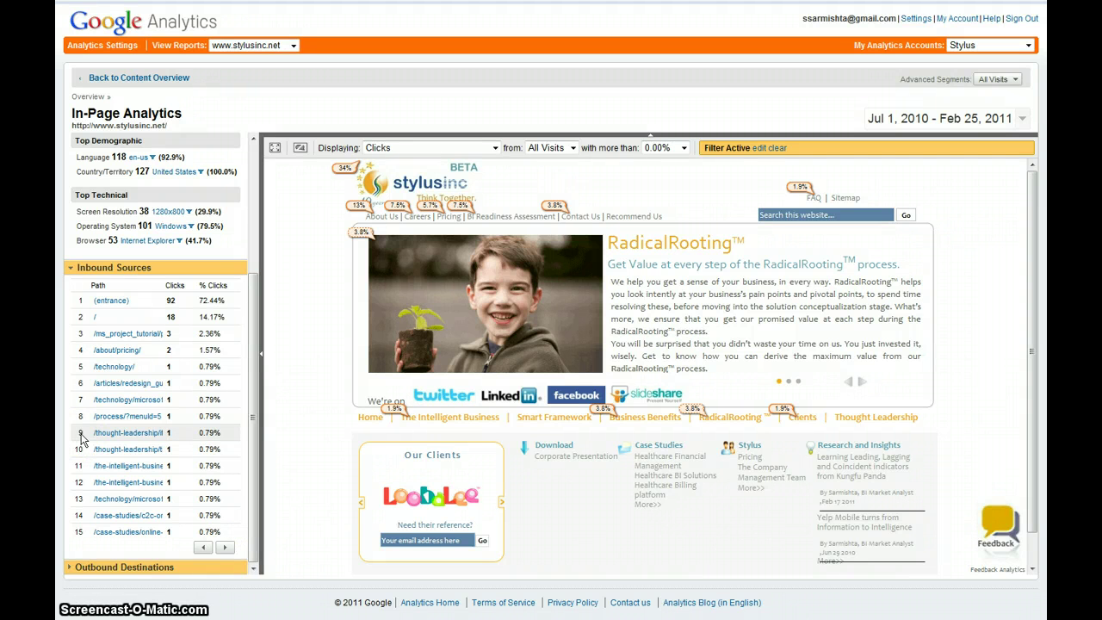
click(110, 369)
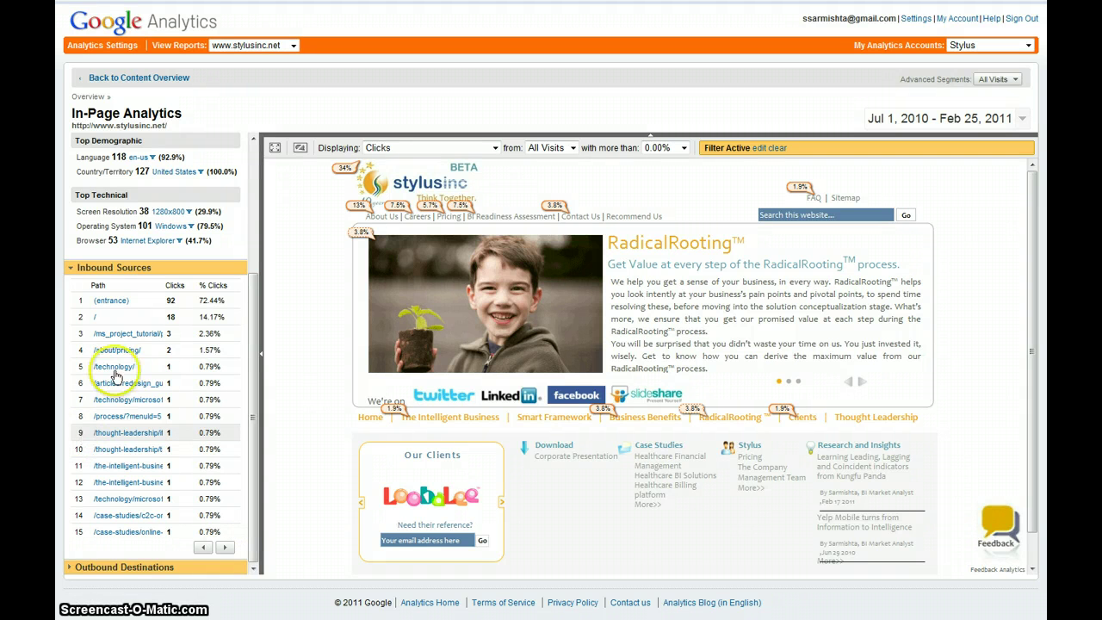
click(291, 348)
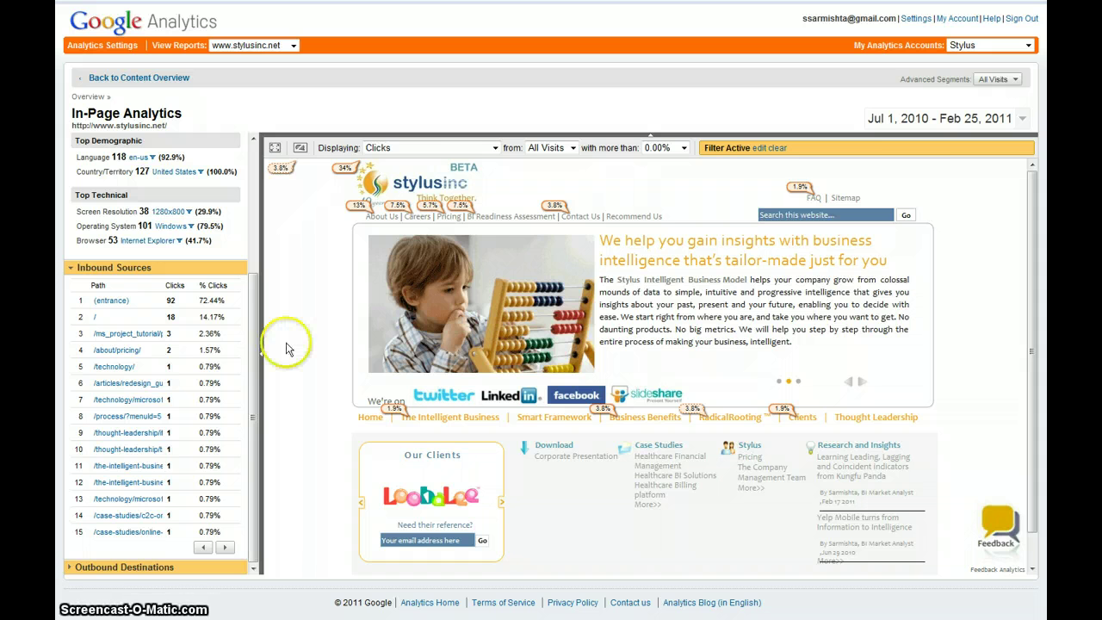
- Open the BI Readiness Assessment page in the site preview and page through the readiness test to the final form with Submit
mouse_move(521, 217)
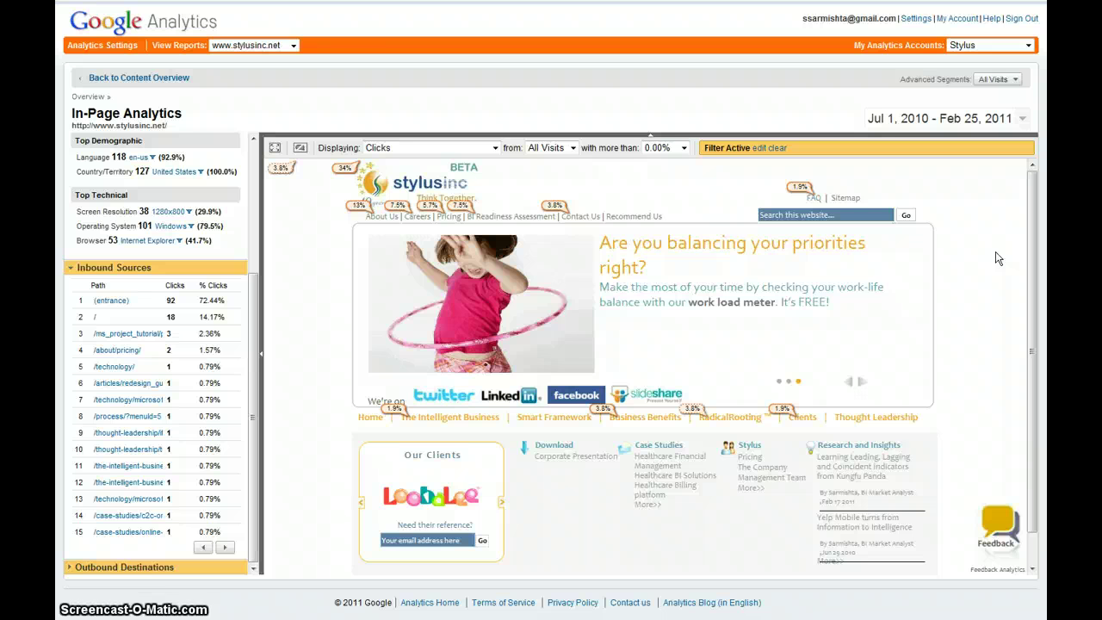
click(517, 216)
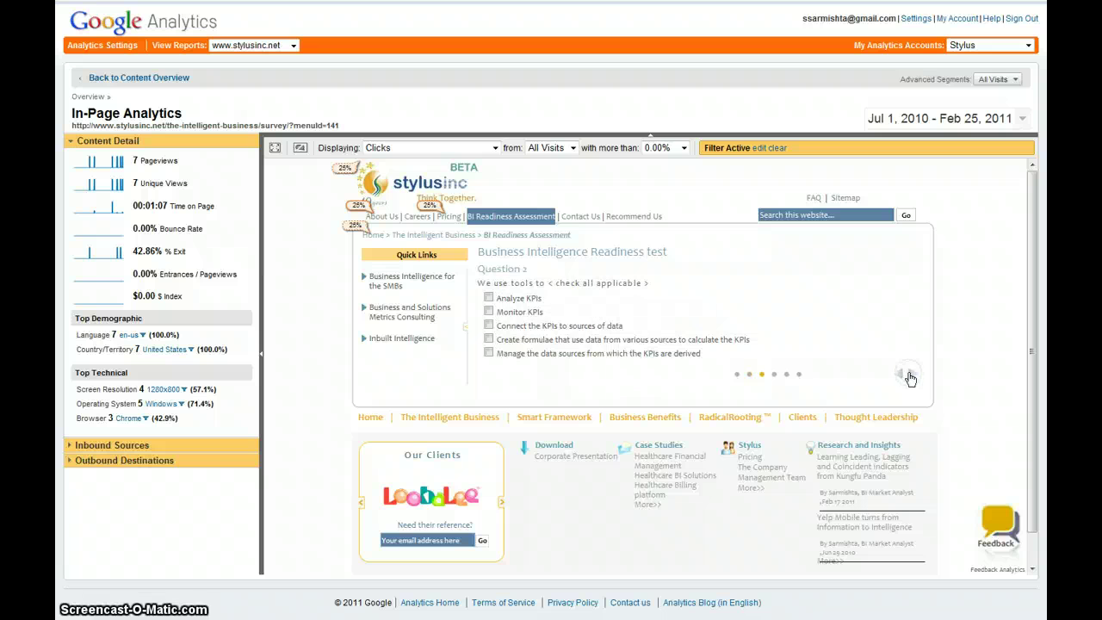
click(908, 376)
click(797, 376)
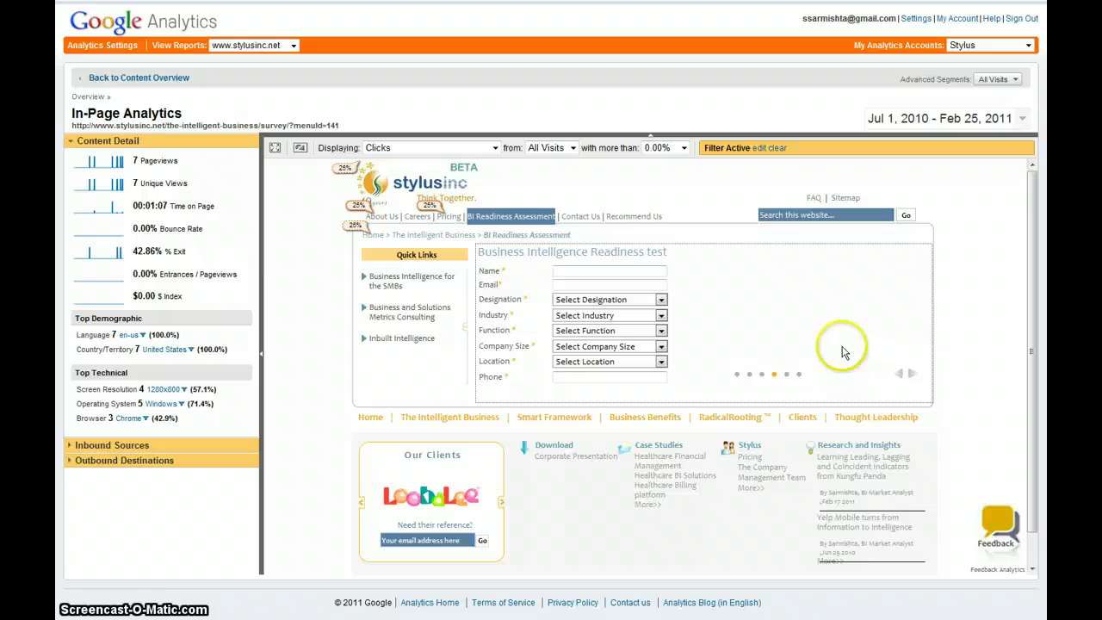
scroll(843, 351, down, 1)
click(786, 351)
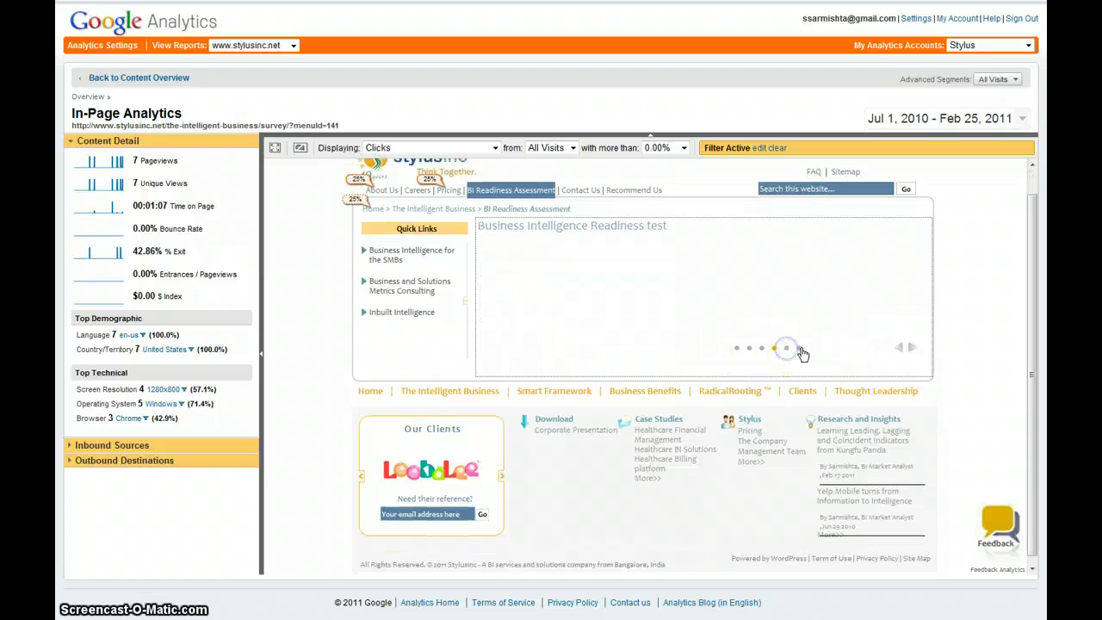
click(798, 349)
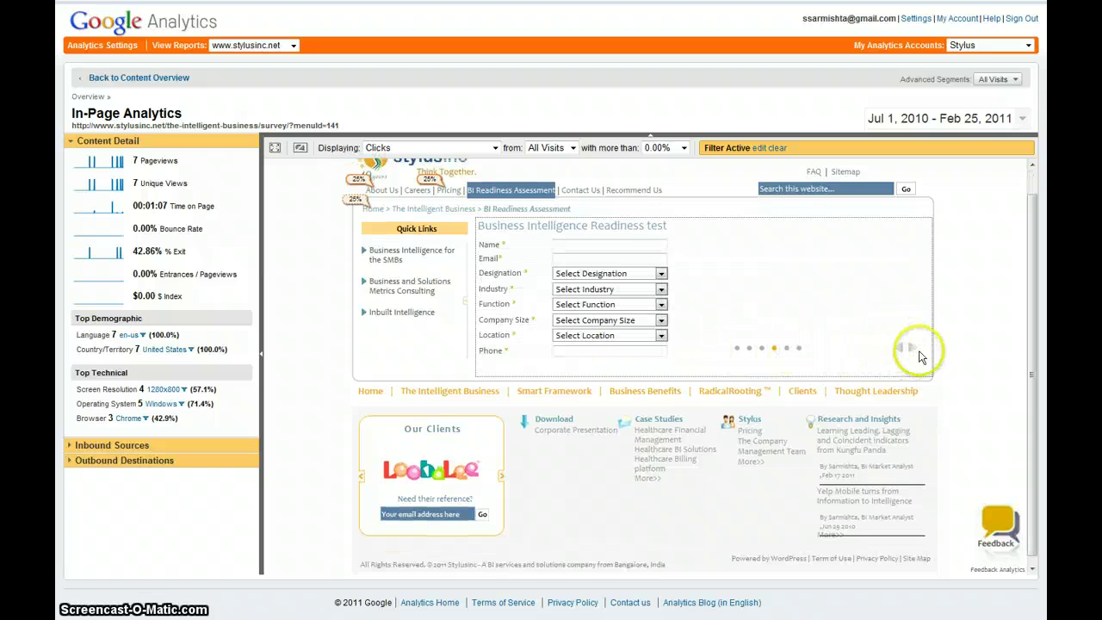
click(911, 350)
click(911, 350)
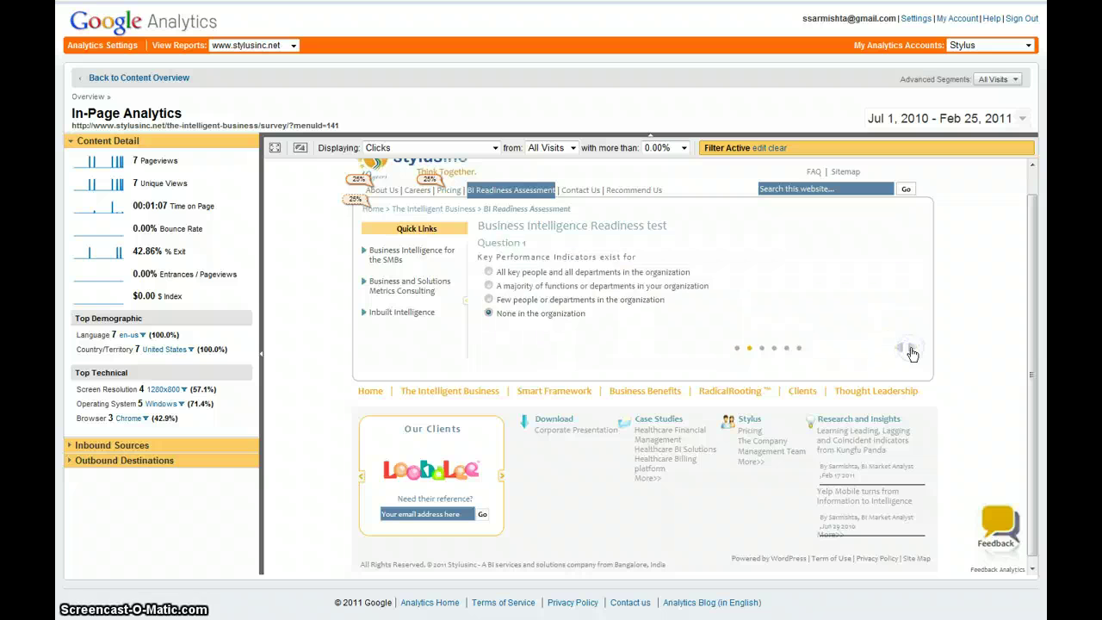
click(911, 350)
click(911, 349)
click(911, 350)
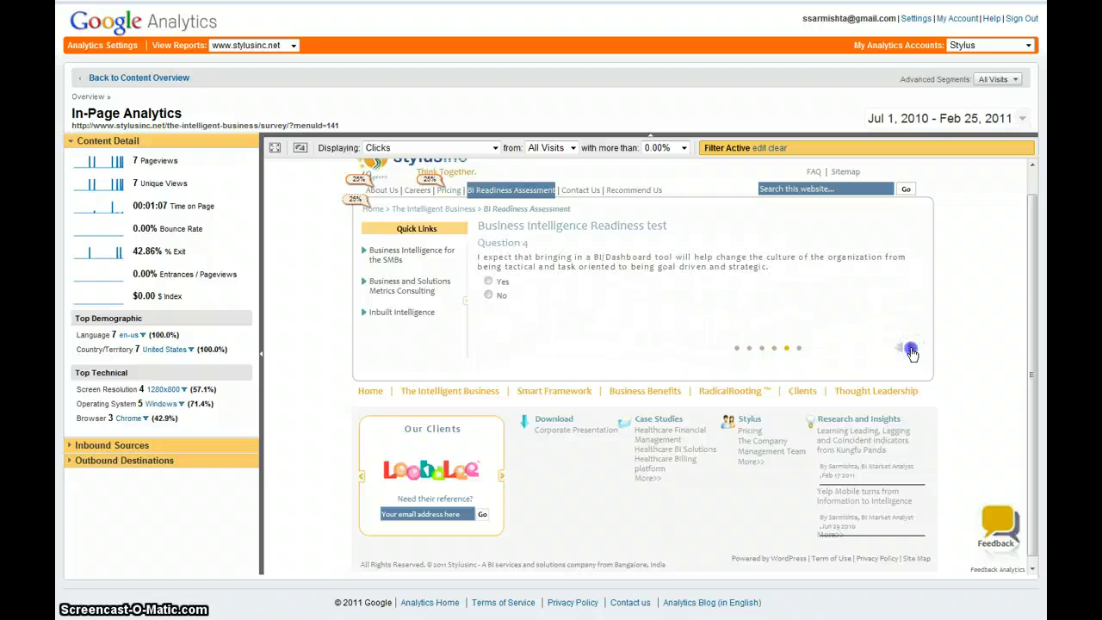
click(910, 350)
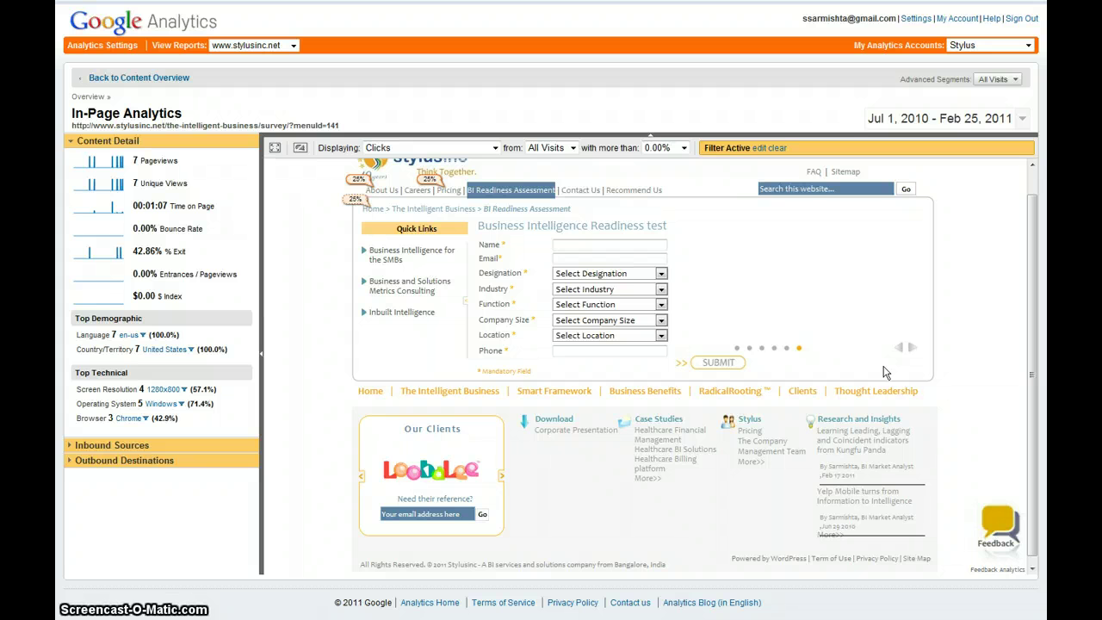
- Examine the click and goal details of the click bubbles on the BI Readiness Assessment page, including the logo link
click(431, 148)
click(296, 245)
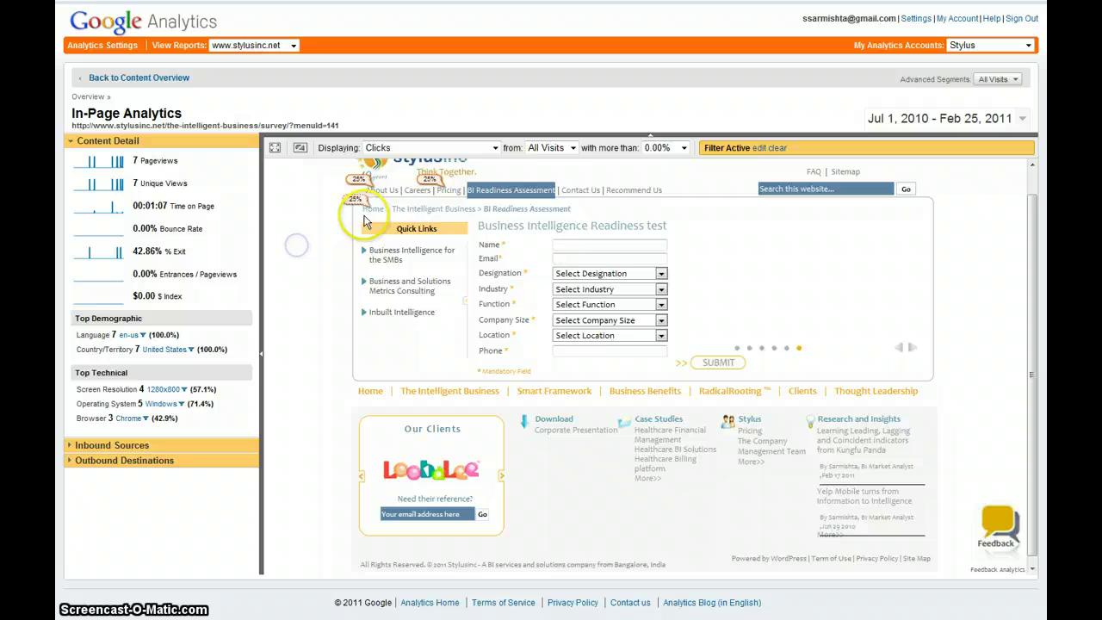
scroll(320, 189, up, 1)
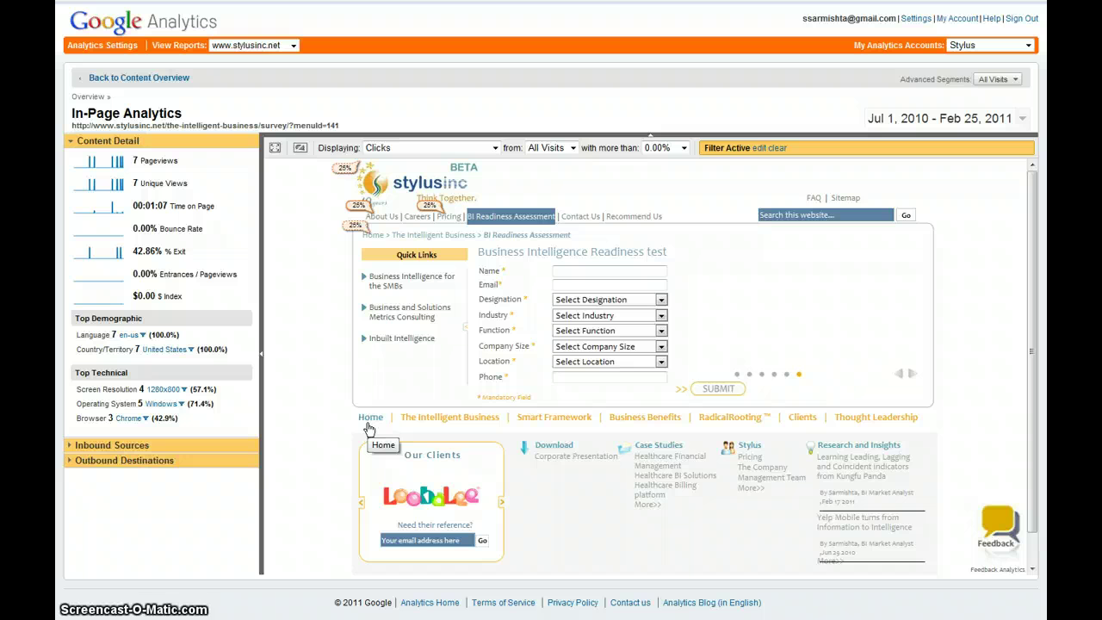
click(330, 331)
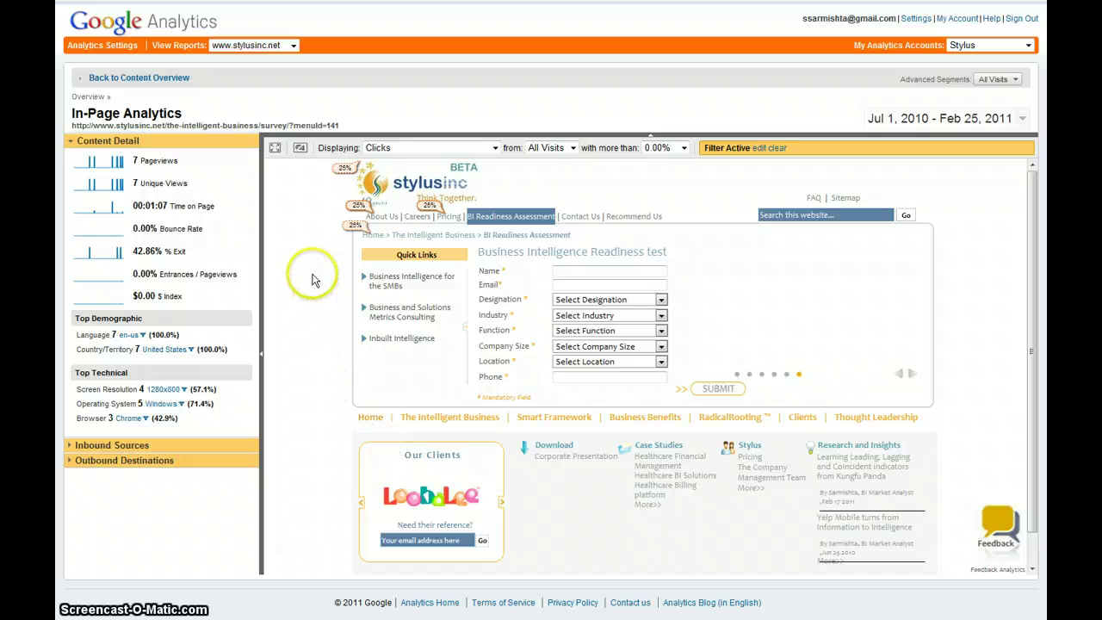
mouse_move(346, 228)
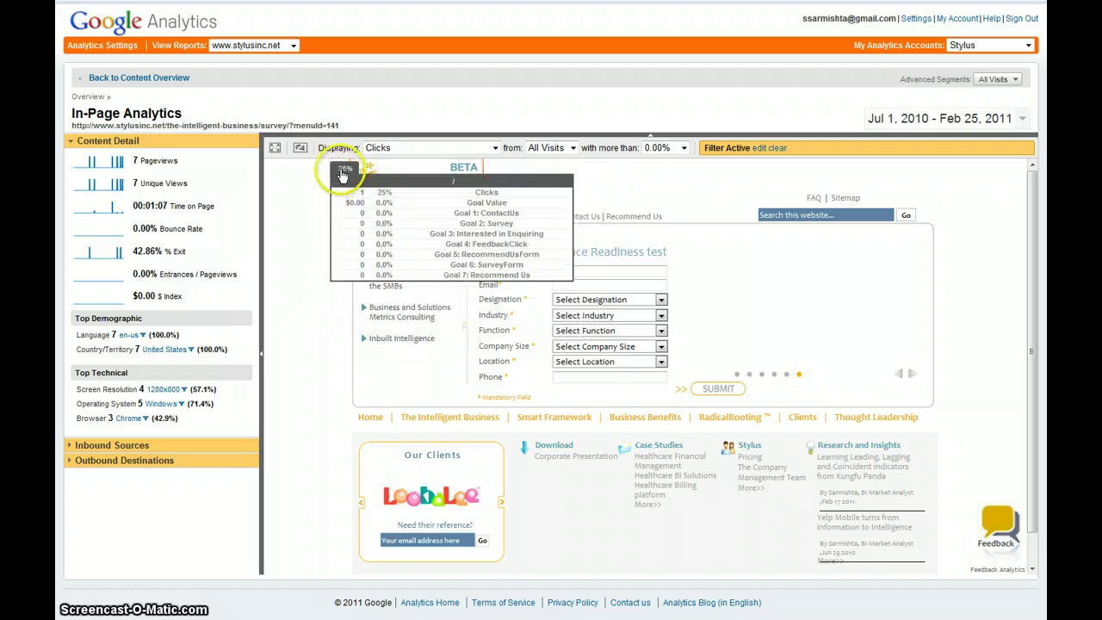
click(336, 179)
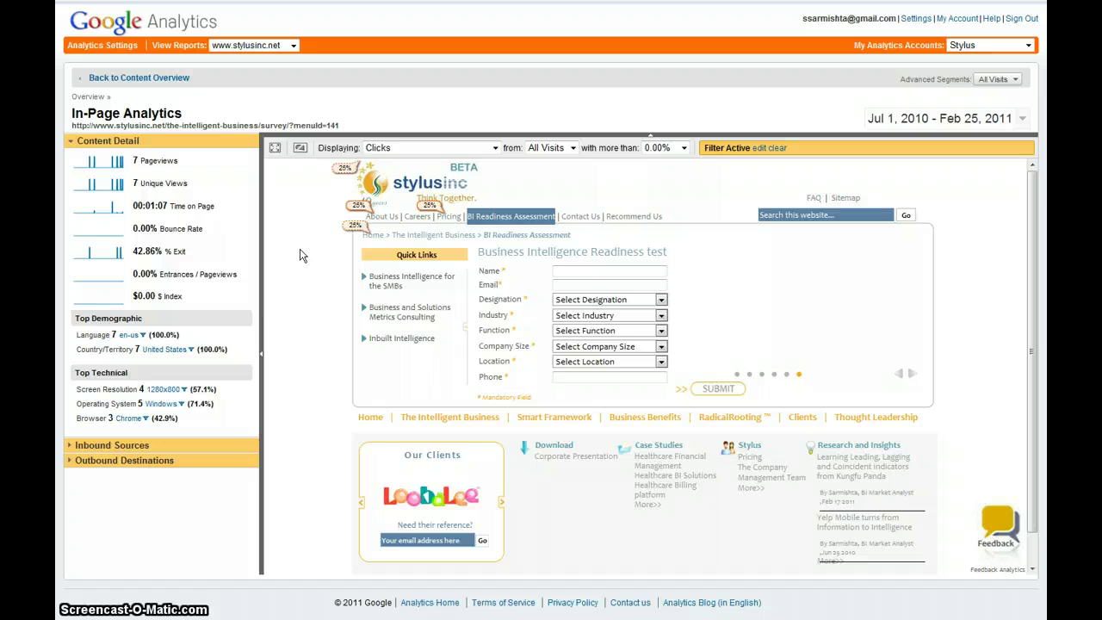
click(305, 208)
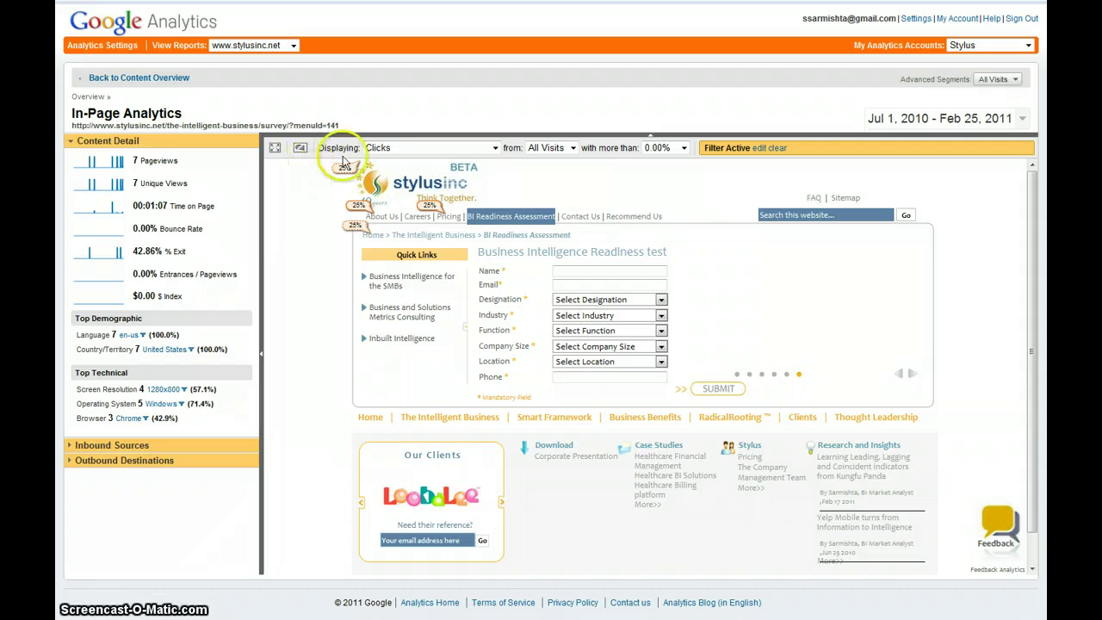
click(344, 164)
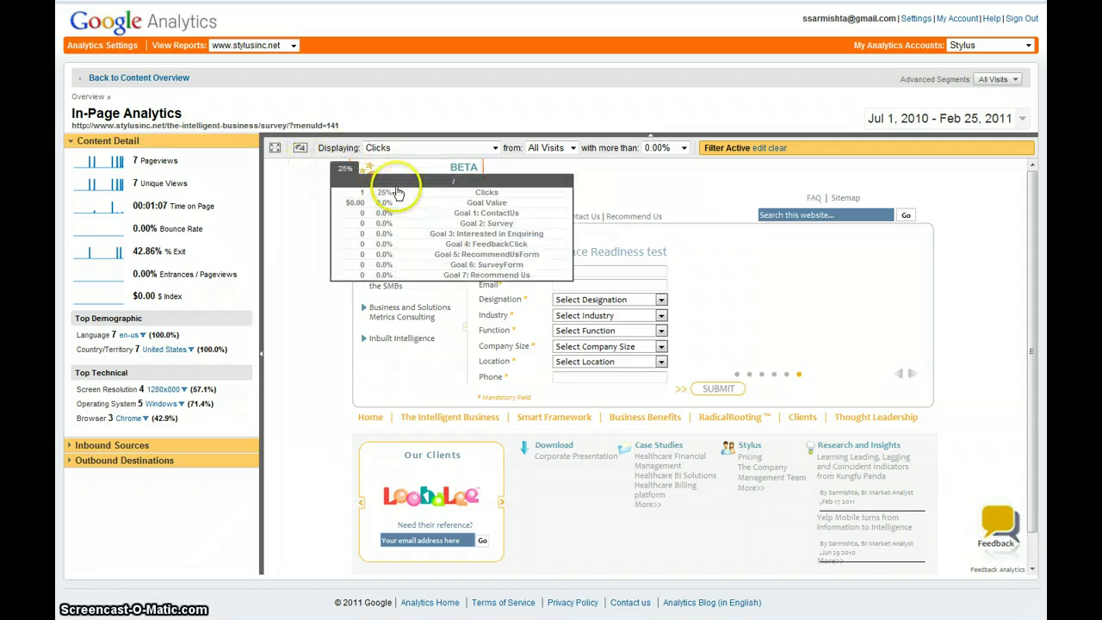
click(288, 338)
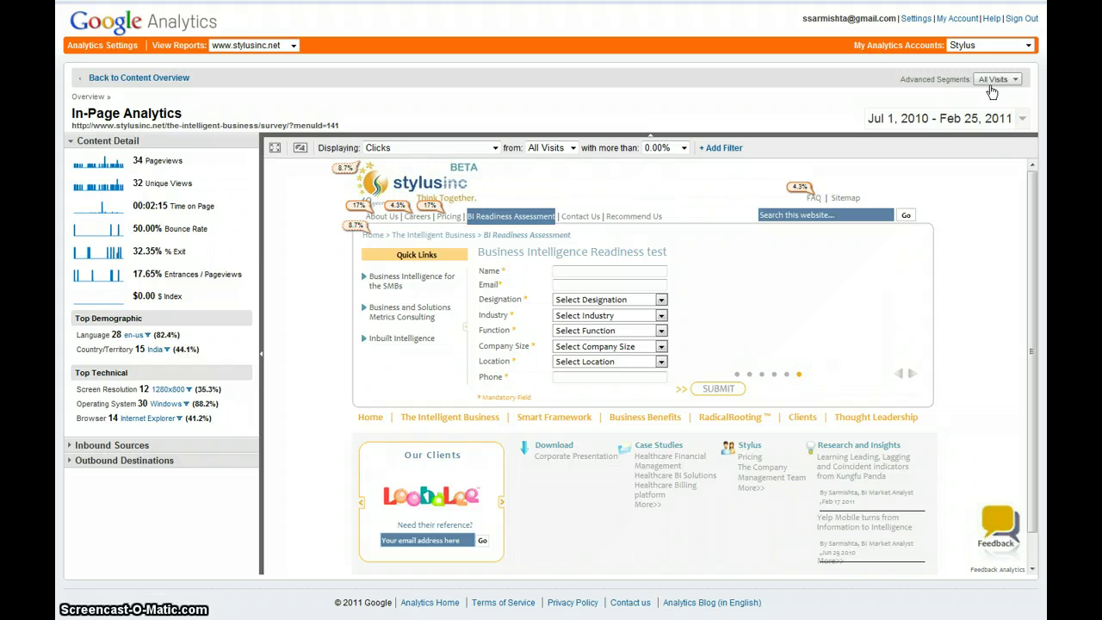
- Apply the FB custom segment alongside All Visits to the In-Page Analytics report
click(995, 79)
drag(982, 129, 970, 222)
click(774, 212)
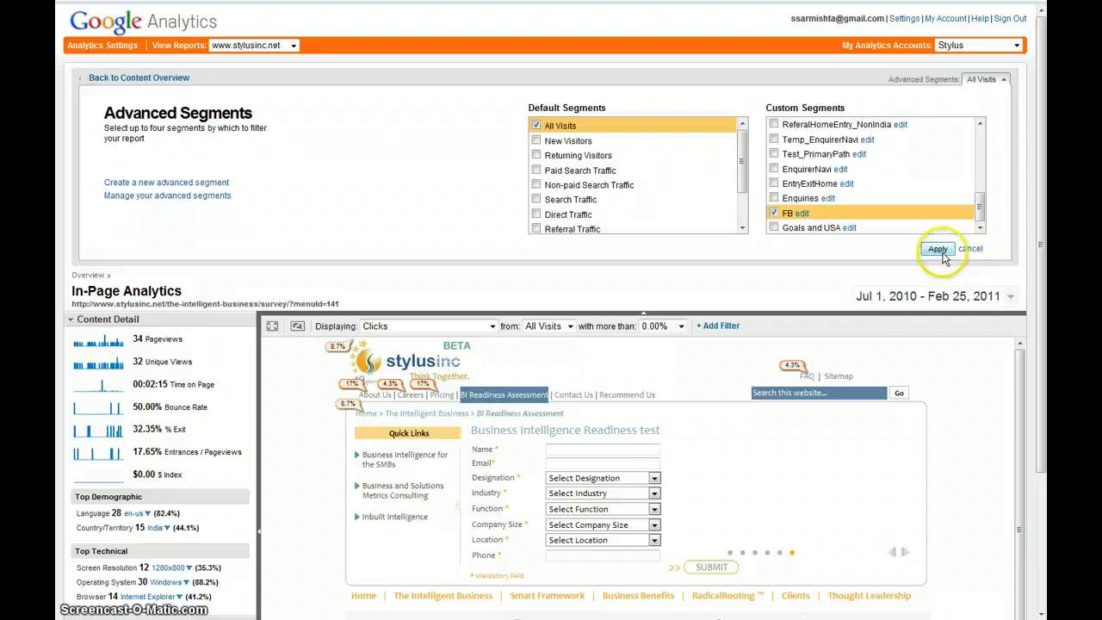
click(938, 248)
click(495, 148)
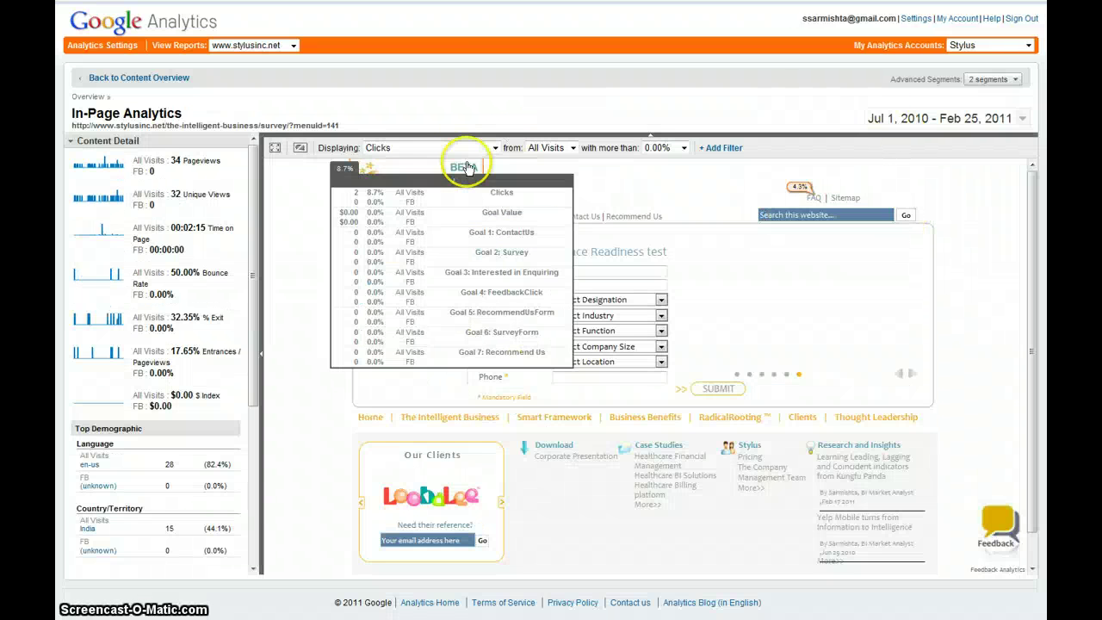
click(455, 167)
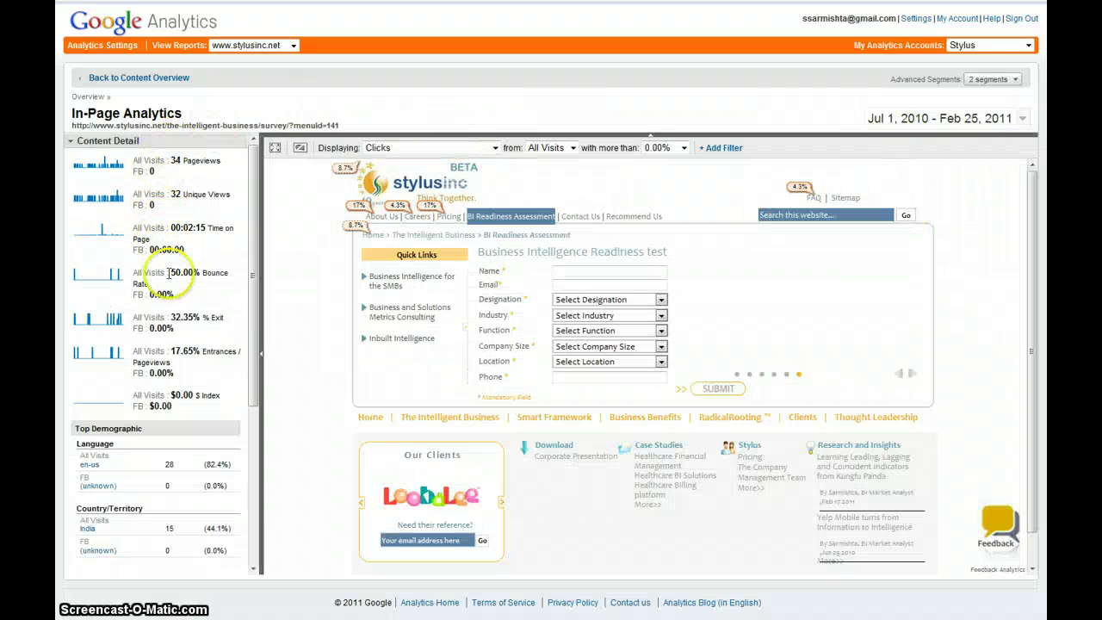